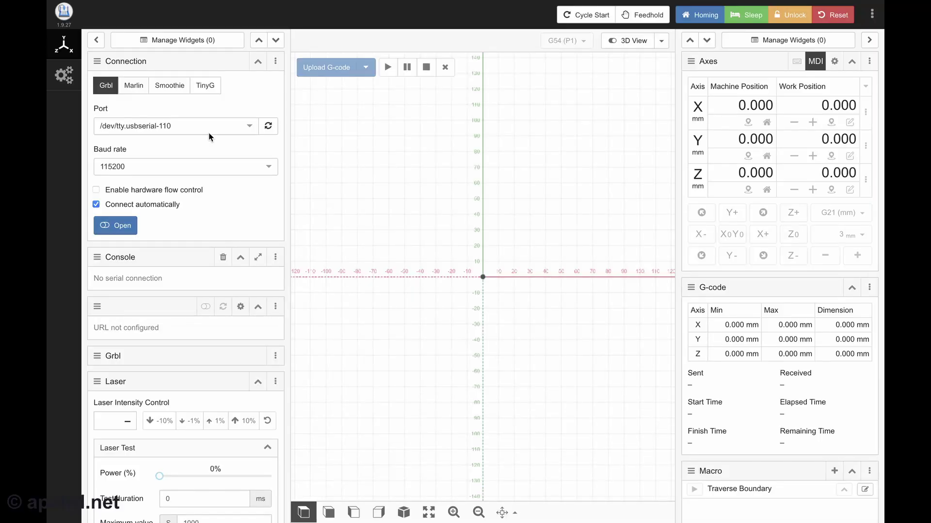
# Select /dev/tty.usbserial-110 as the serial port for the Grbl connection.
pyautogui.click(239, 127)
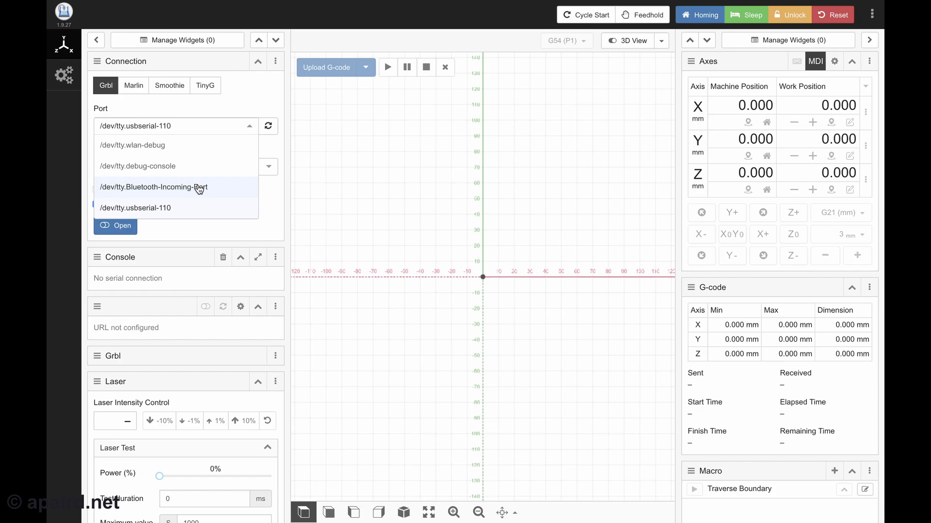
pyautogui.click(167, 210)
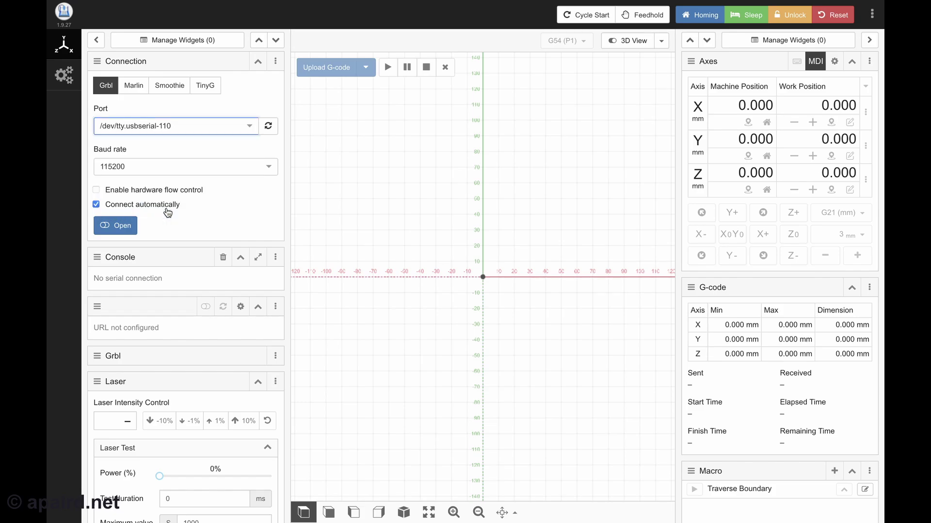
pyautogui.scroll(-6, 202, 319)
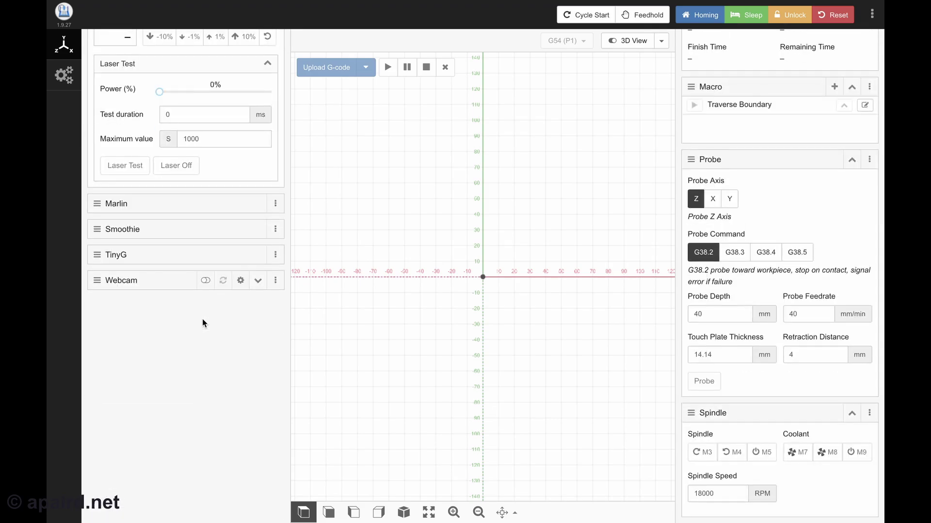
pyautogui.scroll(6, 202, 319)
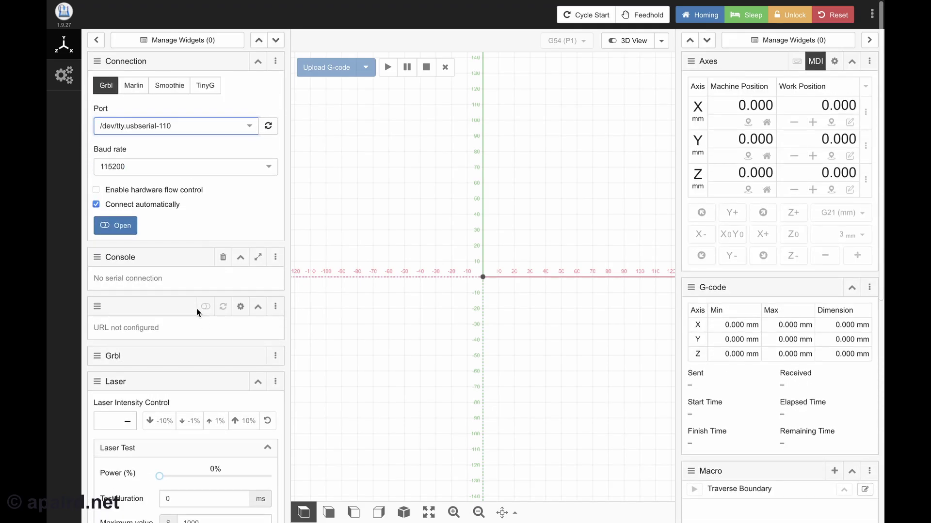
# Open the widget manager and disable the Marlin, Smoothie and TinyG widgets.
pyautogui.click(182, 41)
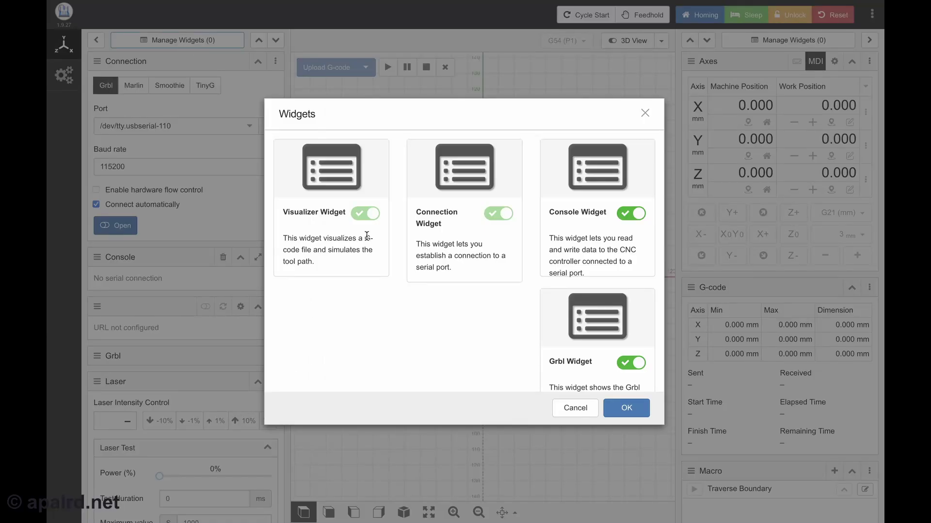
pyautogui.scroll(-2, 597, 255)
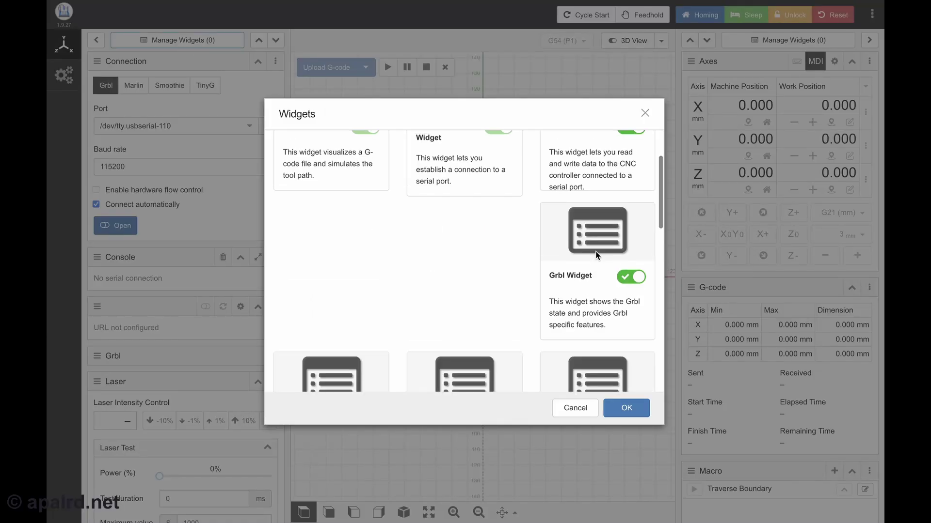
pyautogui.scroll(-3, 591, 299)
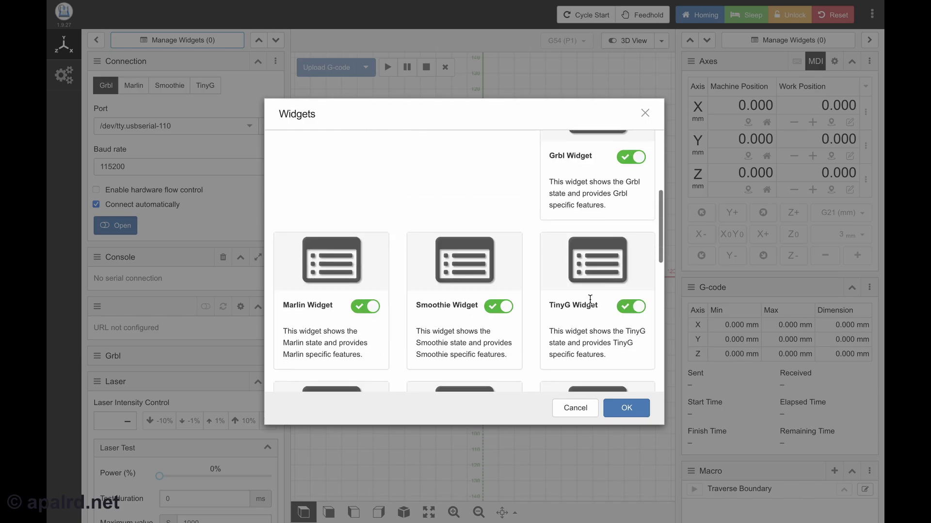
pyautogui.scroll(-1, 590, 299)
pyautogui.click(367, 275)
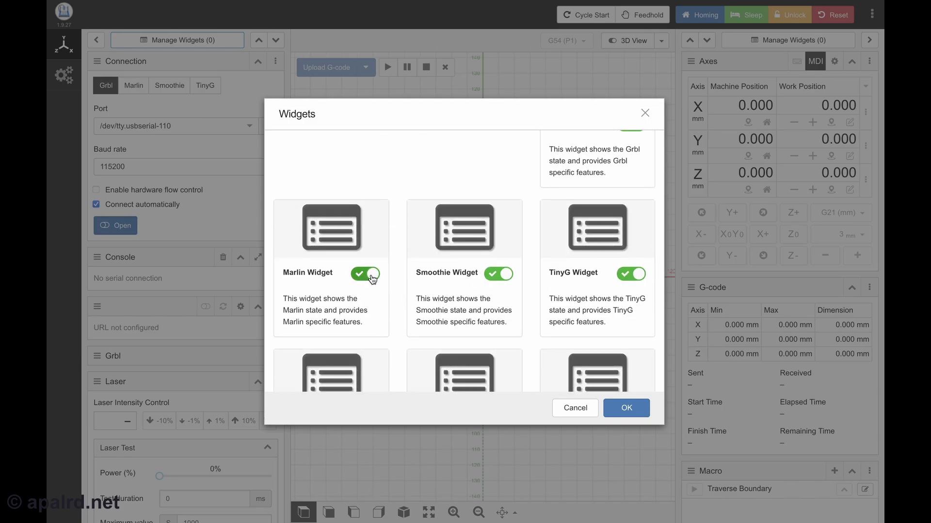
pyautogui.click(497, 275)
pyautogui.click(630, 274)
# Disable the Laser, Macro, Custom and Webcam widgets and apply the widget selection.
pyautogui.scroll(-3, 628, 278)
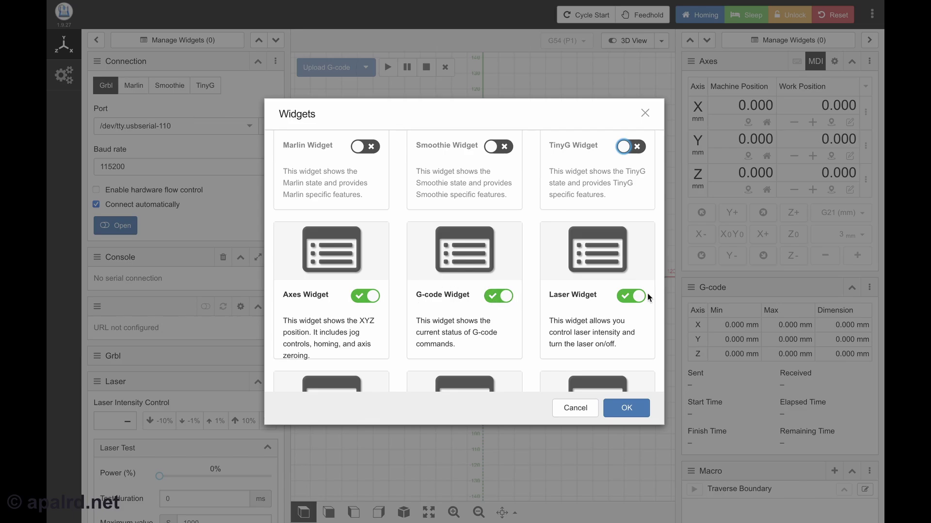
pyautogui.click(630, 295)
pyautogui.scroll(-3, 638, 299)
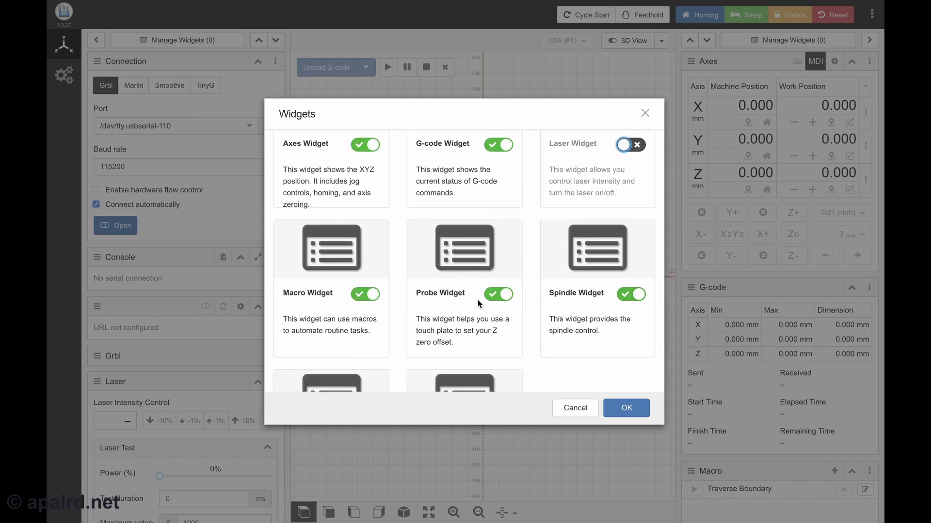
pyautogui.click(372, 296)
pyautogui.scroll(-3, 371, 297)
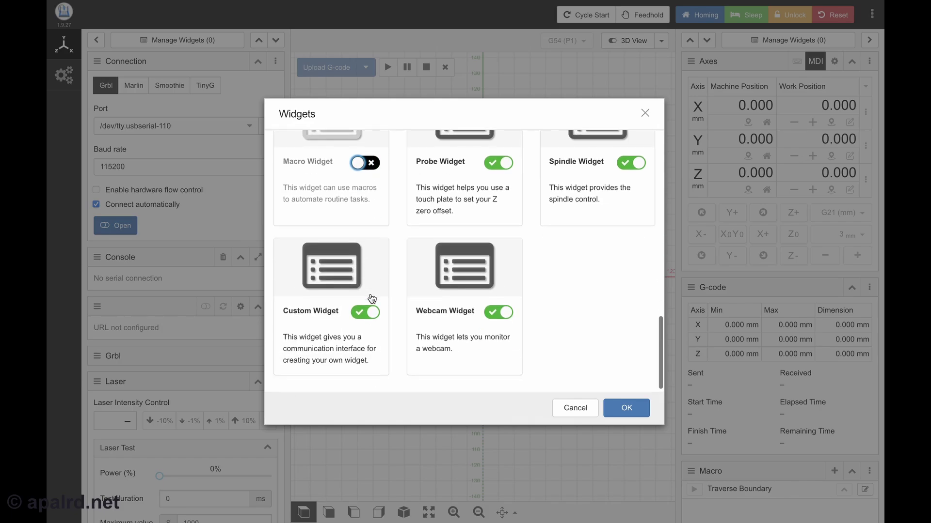
pyautogui.click(369, 311)
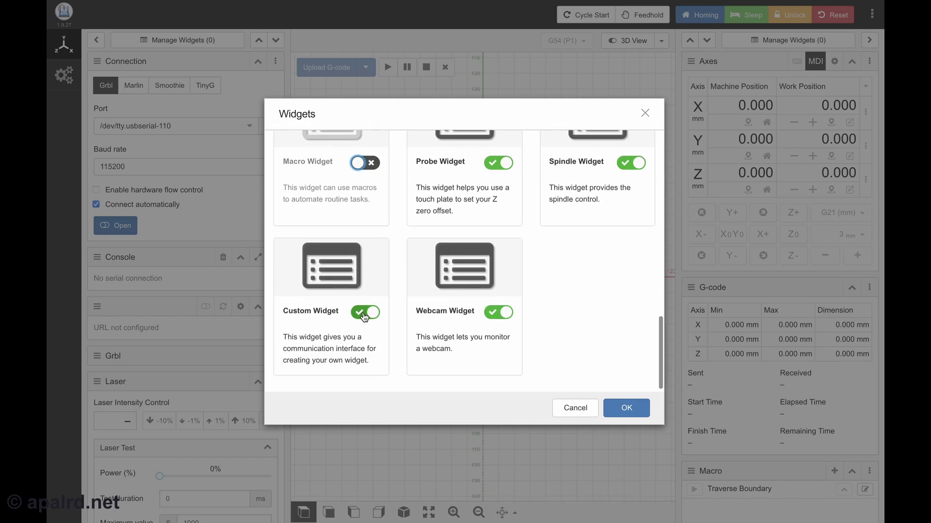
pyautogui.click(507, 315)
pyautogui.scroll(10, 528, 296)
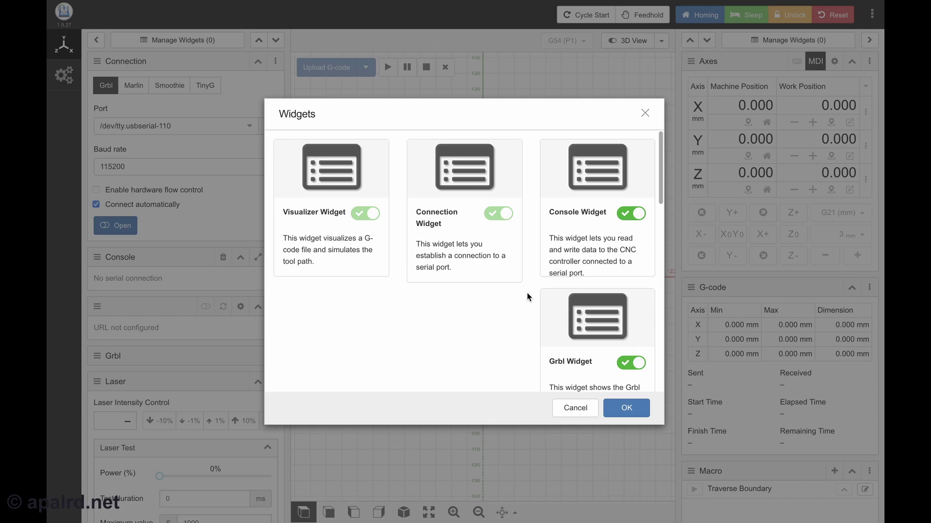
pyautogui.scroll(-1, 527, 293)
pyautogui.click(625, 408)
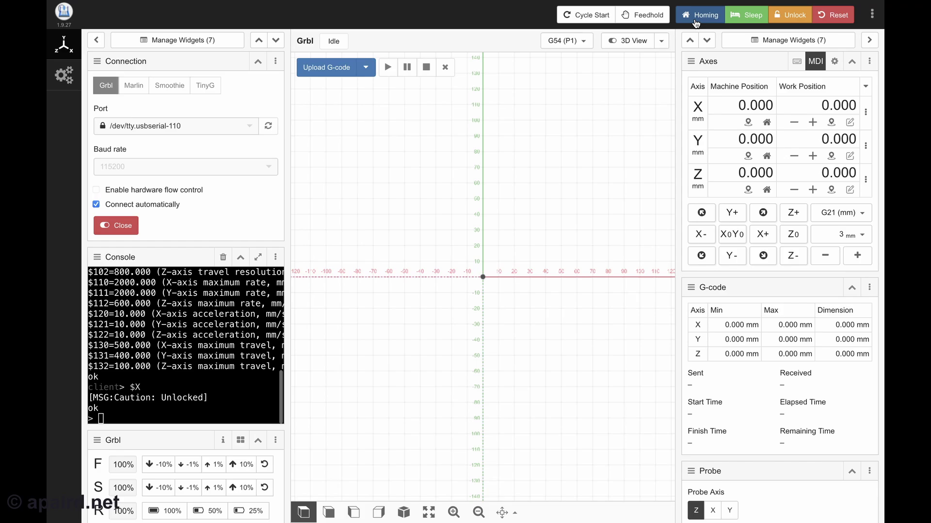
# Home the machine and open the options for all axes' work positions.
pyautogui.click(695, 17)
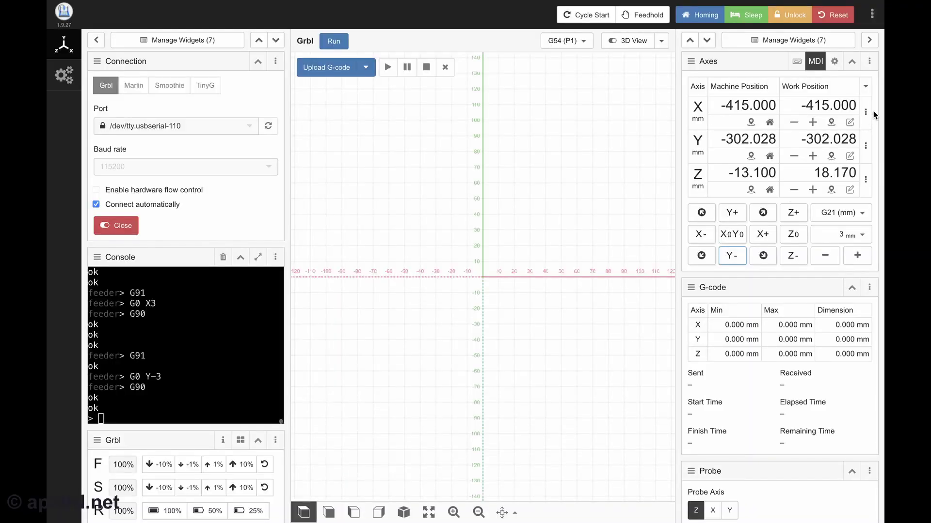
pyautogui.click(866, 87)
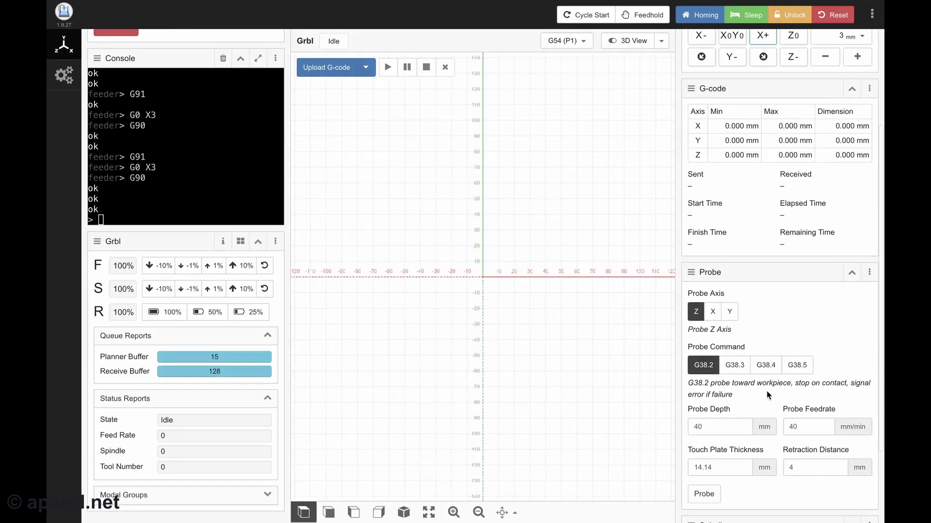
# Start a G38.2 Z-axis probe with a touch plate thickness of 14.17 mm and a 4 mm retraction distance.
pyautogui.scroll(-1, 767, 391)
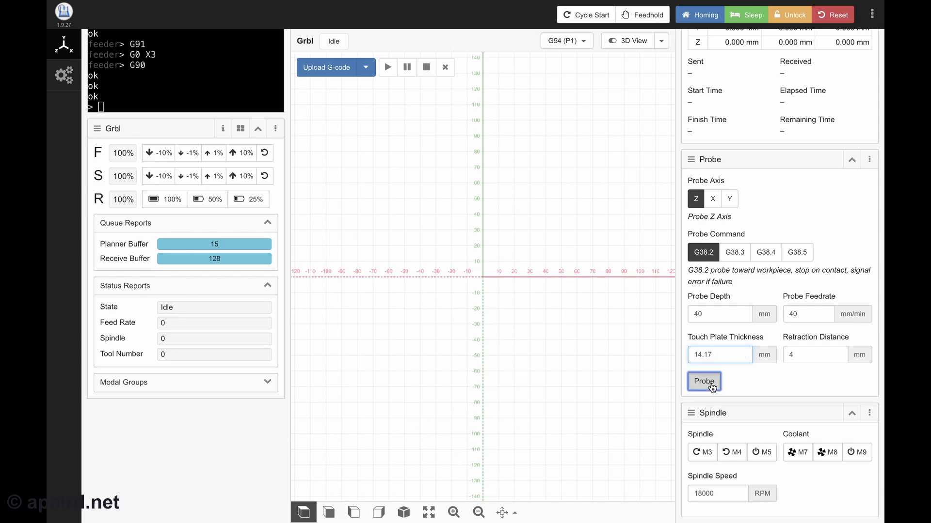
pyautogui.click(710, 383)
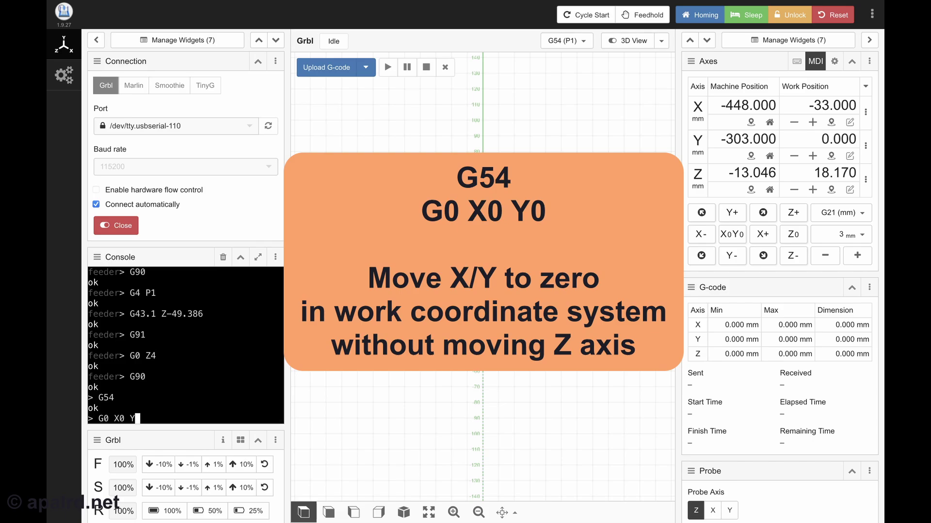
# Send G0 X0 Y0 from the console to move X and Y to the G54 work zero.
pyautogui.write('0')
pyautogui.press('Return')
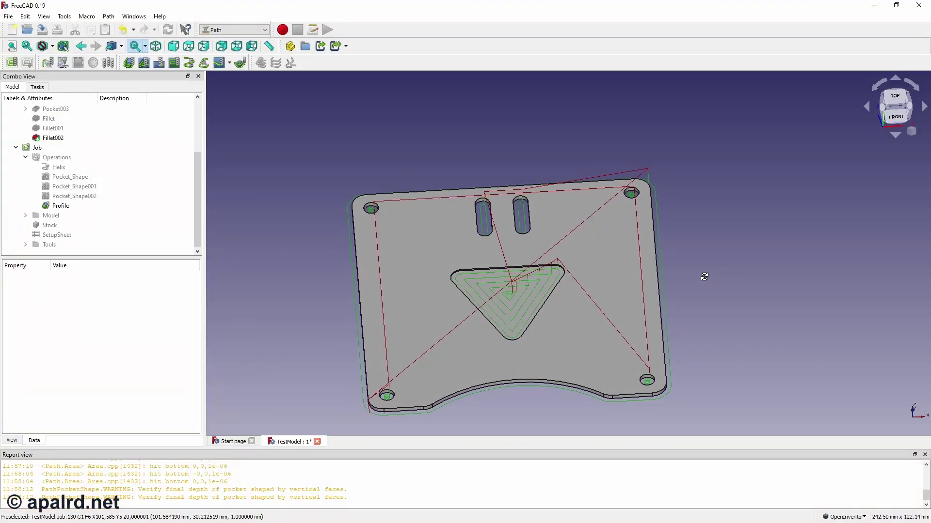
# Switch to FreeCAD and examine the plate model and its toolpaths from the top and underside.
pyautogui.moveTo(706, 275); pyautogui.dragTo(705, 293)
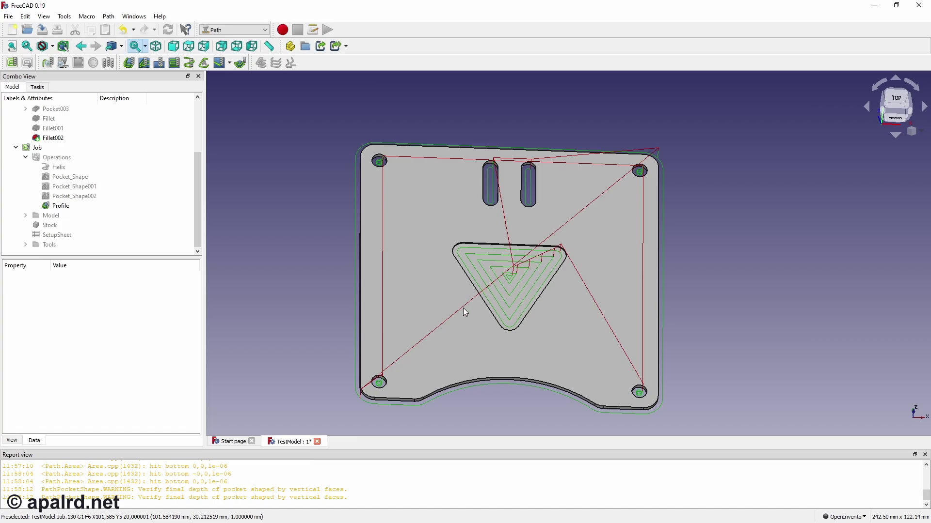
pyautogui.moveTo(676, 321); pyautogui.dragTo(679, 290, button='middle')
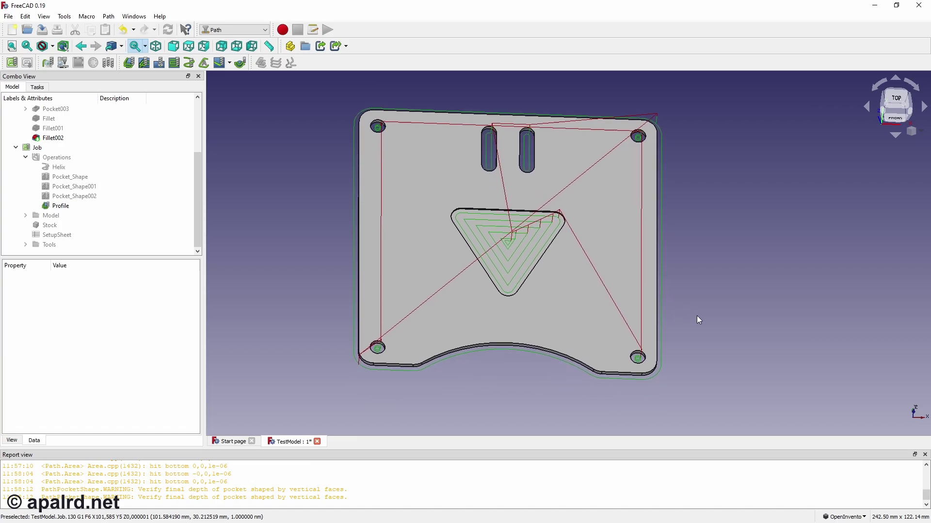
pyautogui.rightClick(700, 286)
pyautogui.moveTo(699, 298); pyautogui.dragTo(663, 182)
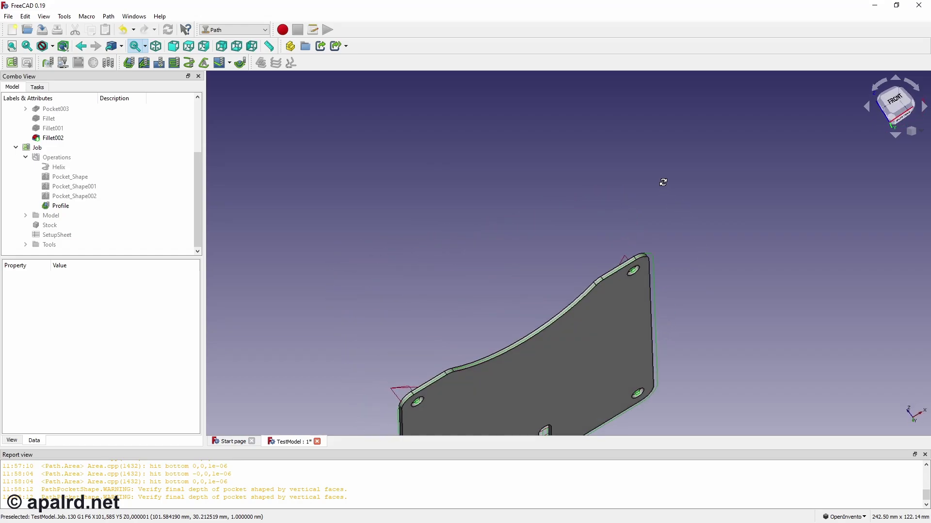
pyautogui.moveTo(473, 297); pyautogui.dragTo(519, 401)
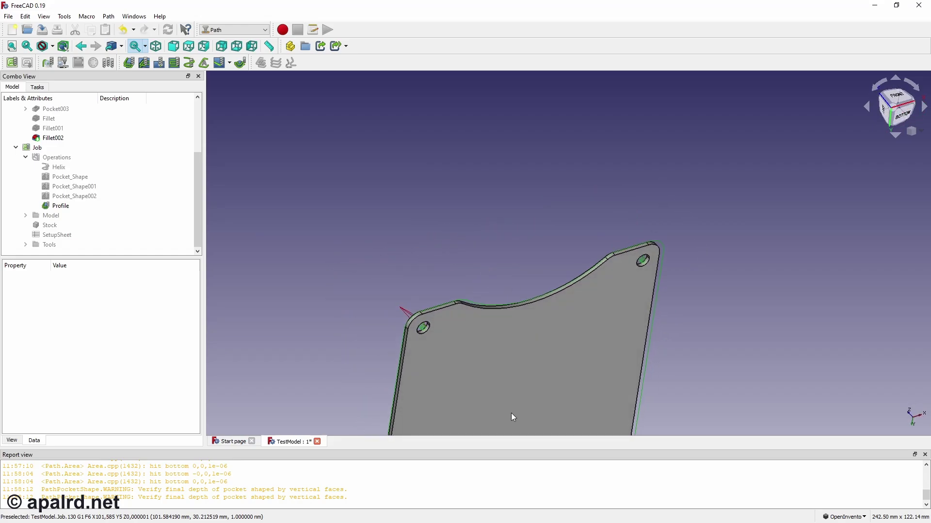
pyautogui.moveTo(536, 244); pyautogui.dragTo(484, 88)
pyautogui.press('2')
# Review the Job and its Helix, Pocket_Shape, Pocket_Shape002 and Profile operations with their depth properties.
pyautogui.click(37, 148)
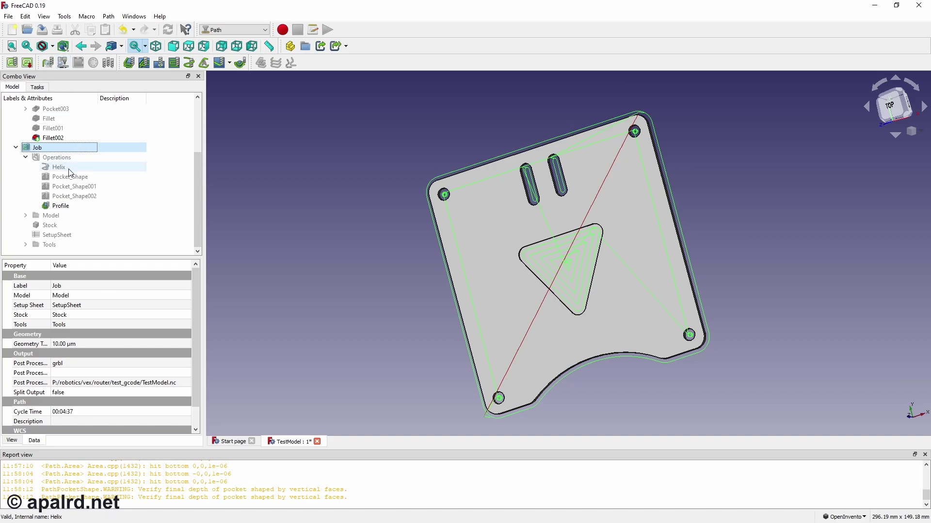
pyautogui.click(65, 167)
pyautogui.click(85, 178)
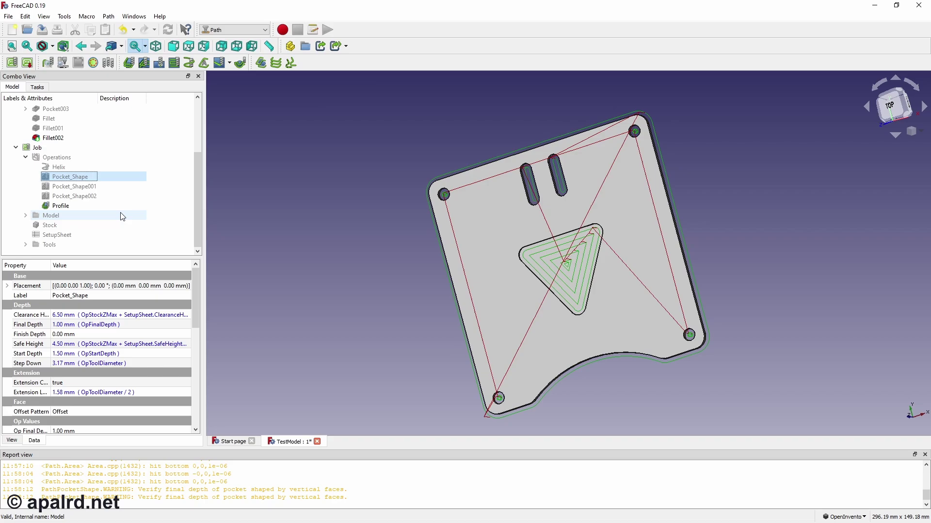
pyautogui.click(122, 196)
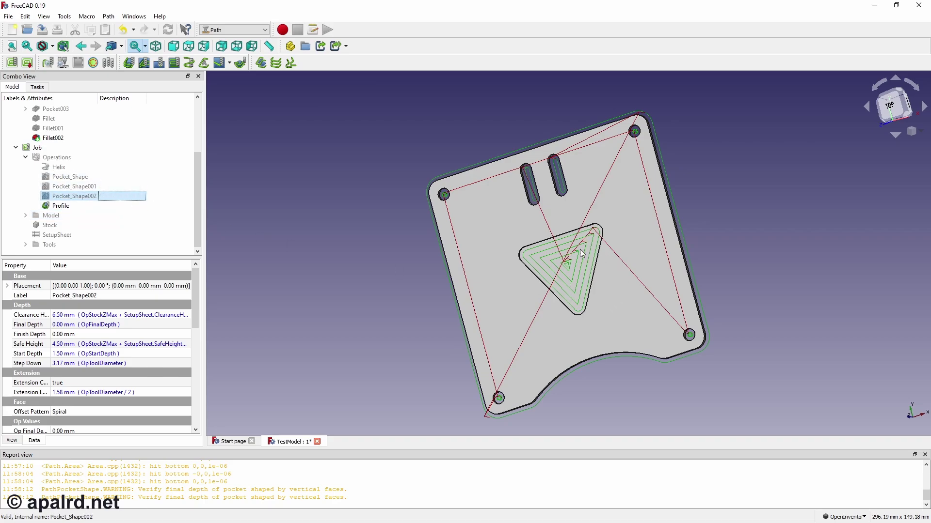
pyautogui.click(71, 208)
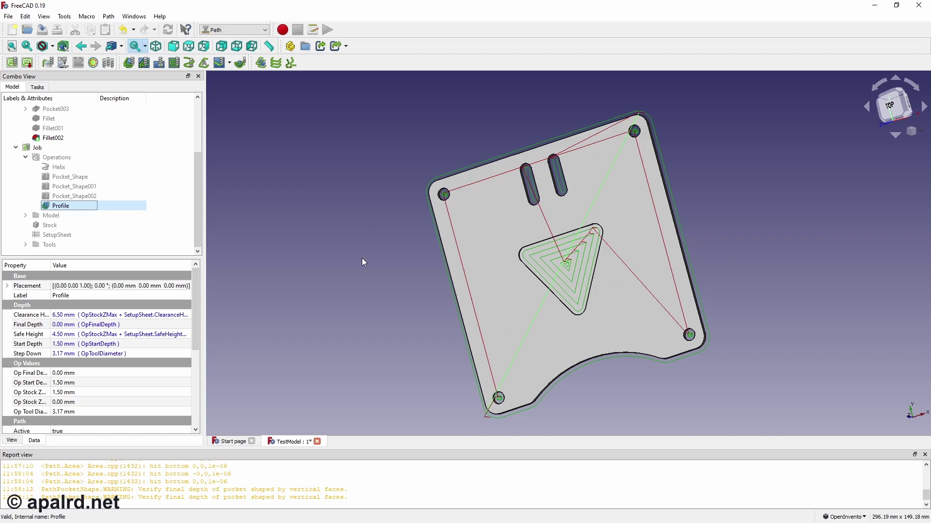
# Simulate all Job operations at 50 G/s and 0.1% accuracy, and accept the result to keep the cut material.
pyautogui.click(63, 63)
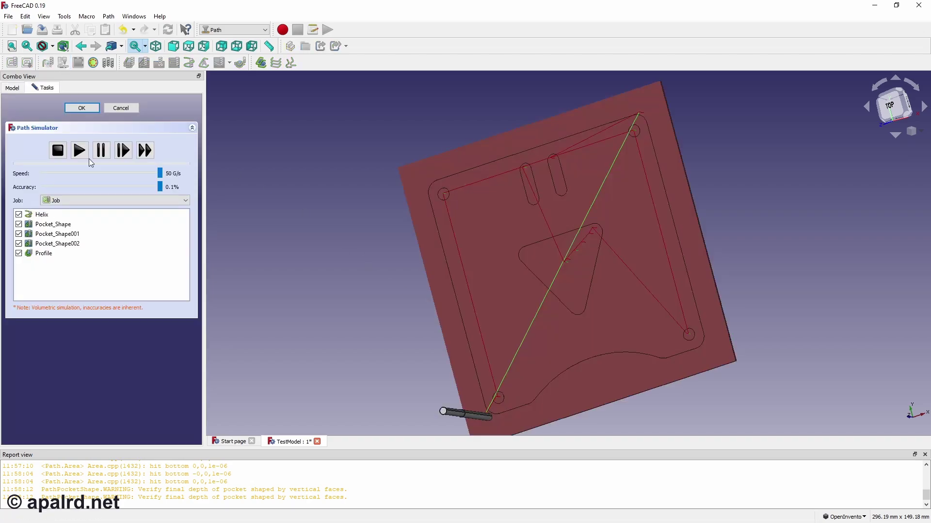
pyautogui.click(81, 154)
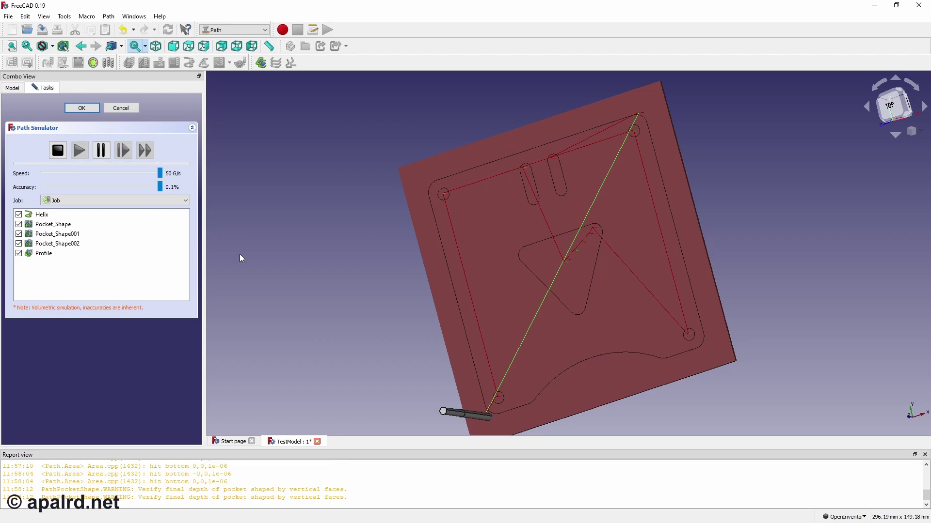
pyautogui.moveTo(377, 265); pyautogui.dragTo(512, 241)
pyautogui.scroll(-3, 552, 295)
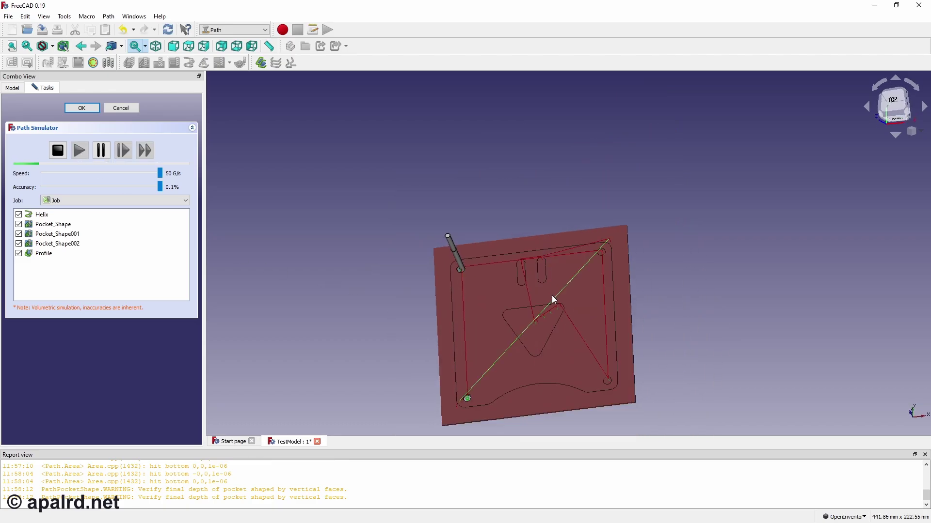
pyautogui.moveTo(472, 204); pyautogui.dragTo(490, 323)
pyautogui.scroll(3, 490, 323)
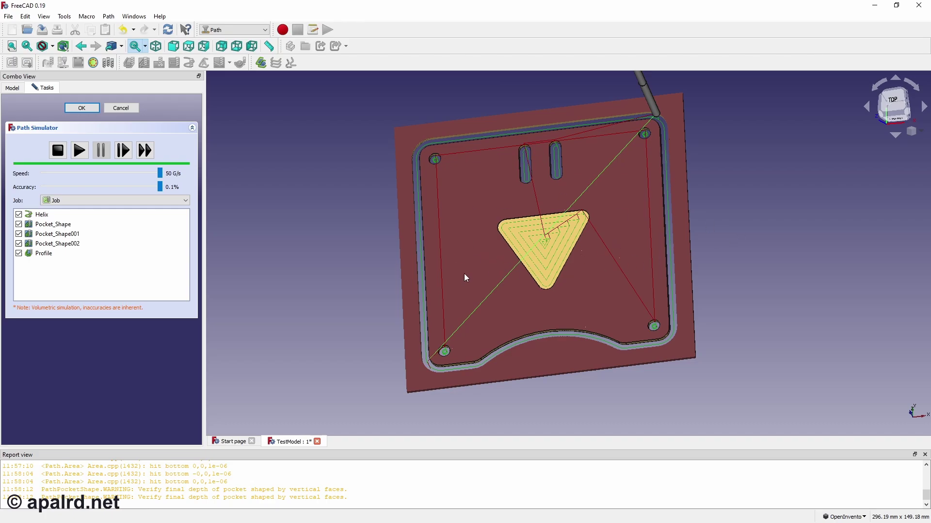
pyautogui.click(80, 108)
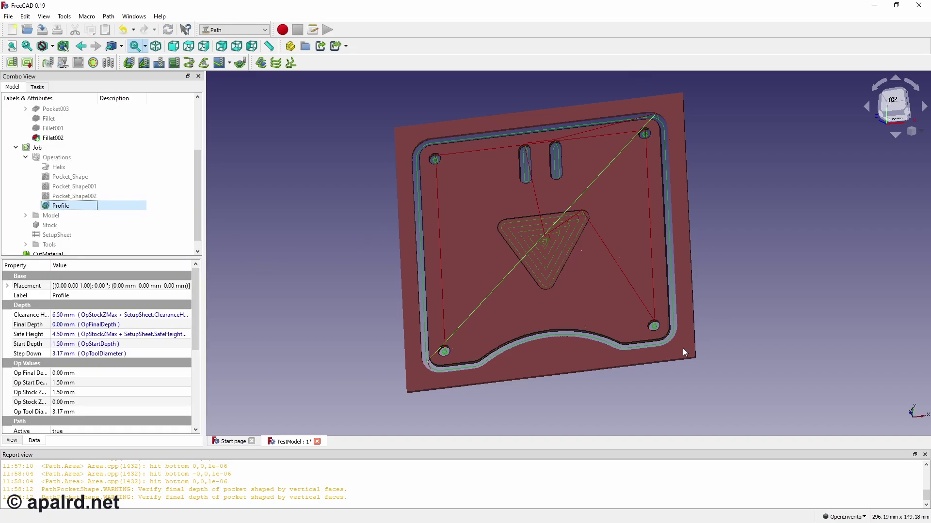
# Review the Job's output settings, including the TestModel.nc output file, grbl processor and G54 work coordinate system, and leave without changes.
pyautogui.click(43, 254)
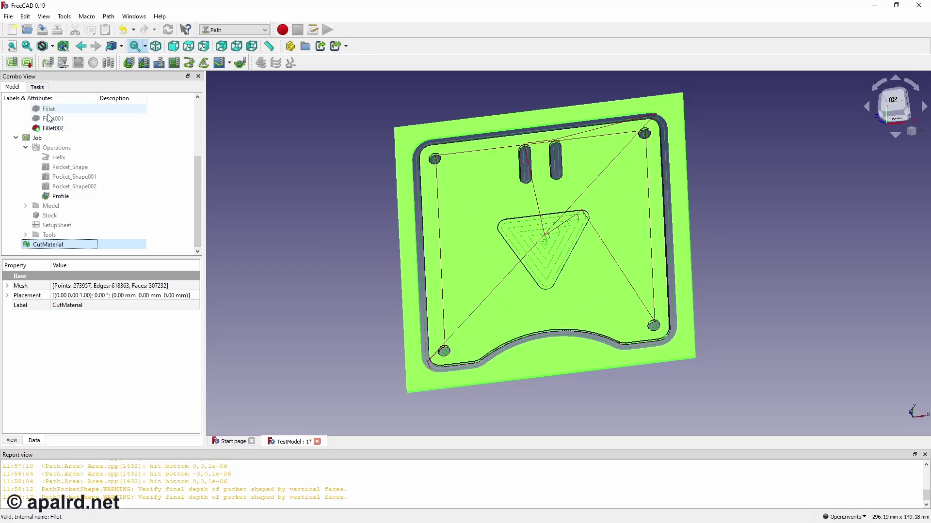
pyautogui.click(45, 139)
pyautogui.doubleClick(45, 139)
pyautogui.click(55, 144)
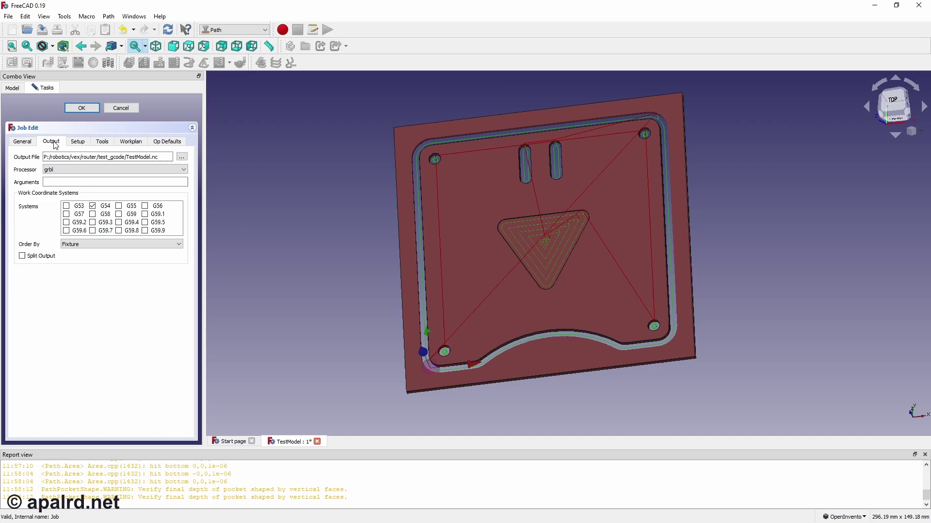
pyautogui.click(153, 157)
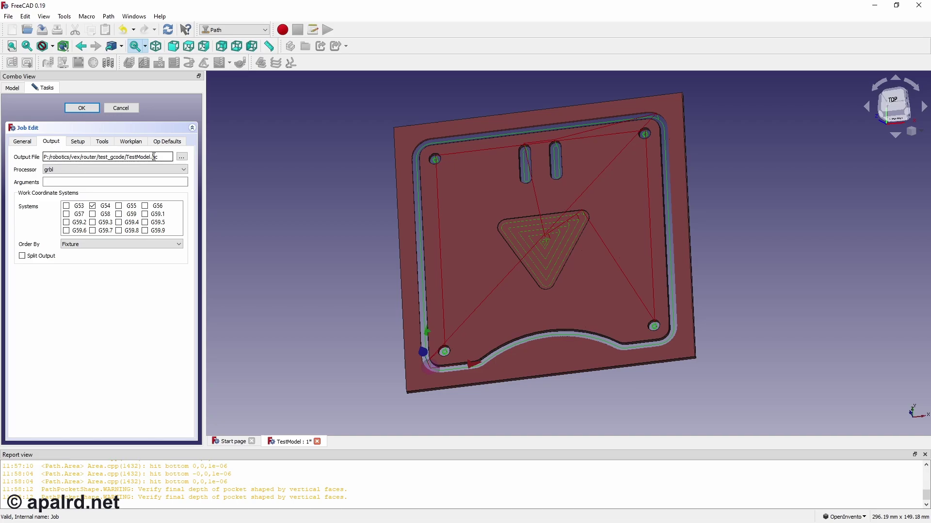
pyautogui.click(148, 171)
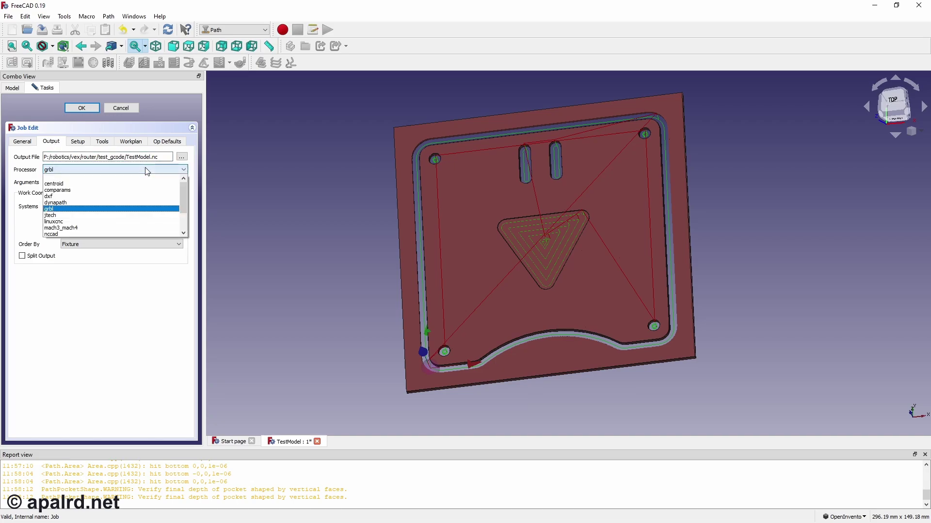
pyautogui.click(95, 209)
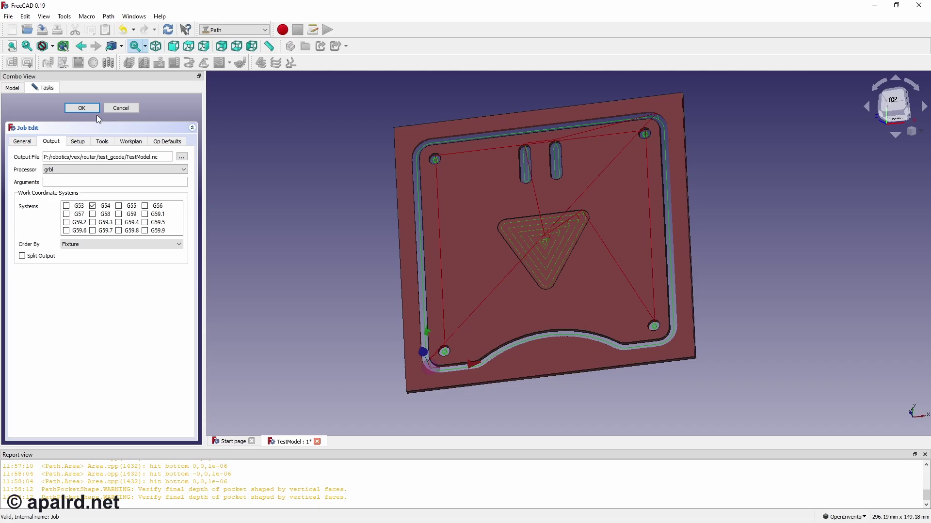
pyautogui.click(120, 108)
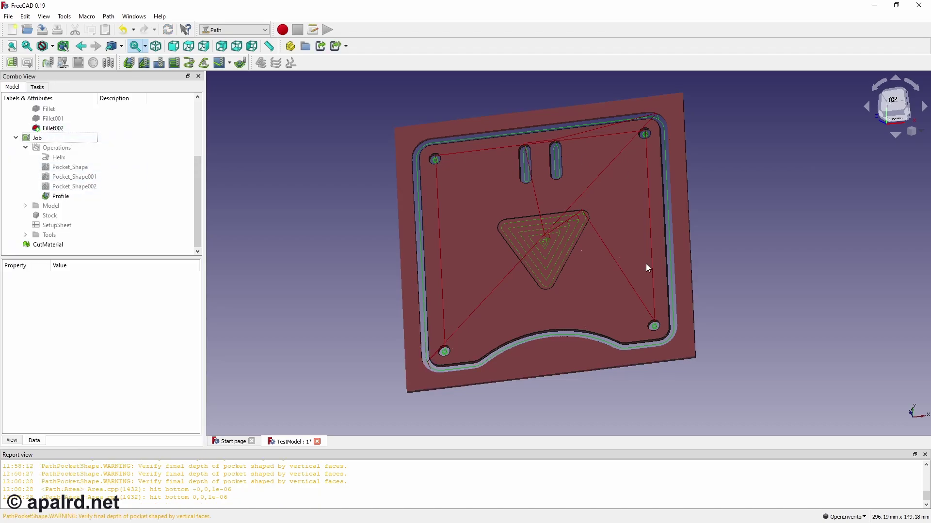
# Post-process the Job to export its G-code to TestModel.nc.
pyautogui.click(67, 137)
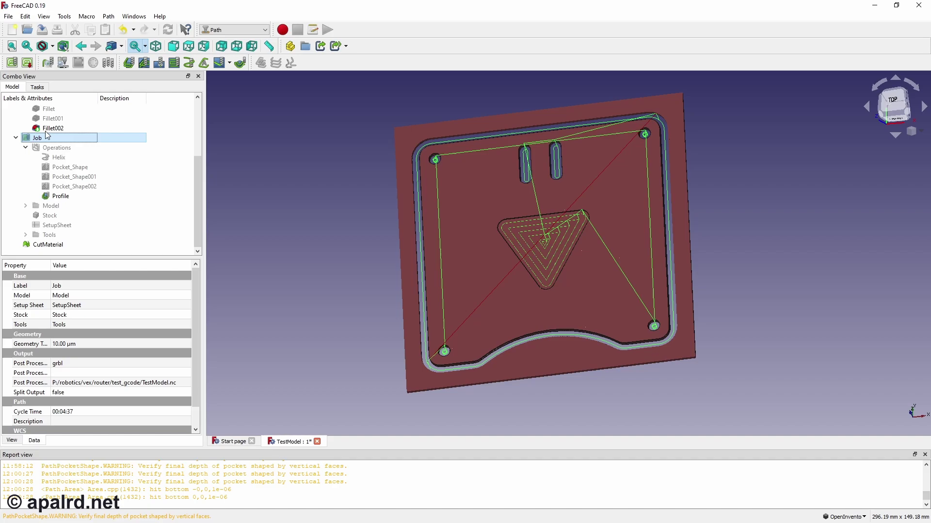
pyautogui.click(27, 63)
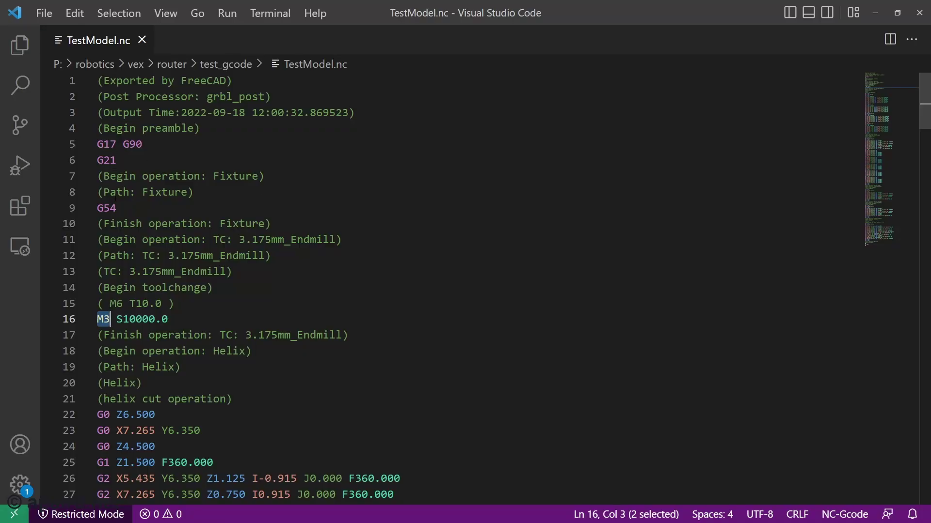
# Switch to Visual Studio Code and examine TestModel.nc's G54 line, M3 S10000 spindle command, initial Helix moves and pocket operations.
pyautogui.doubleClick(113, 208)
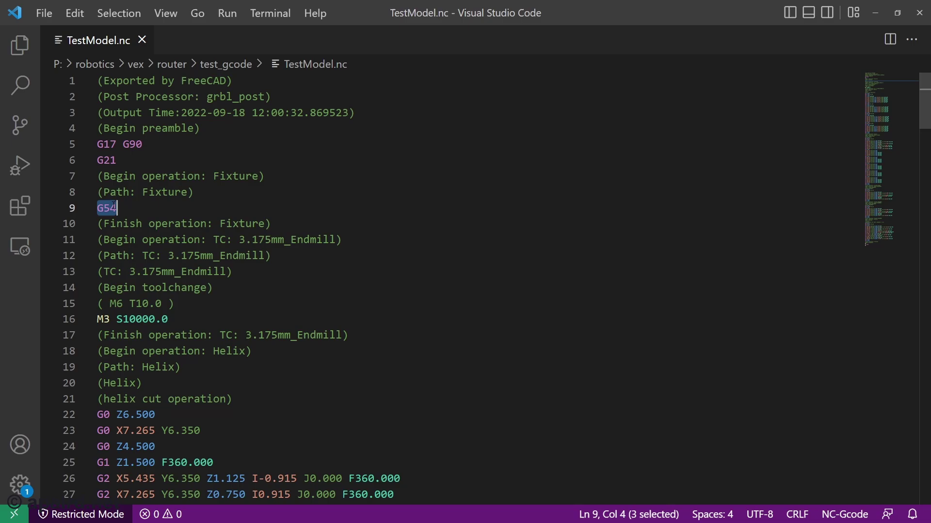
pyautogui.doubleClick(112, 324)
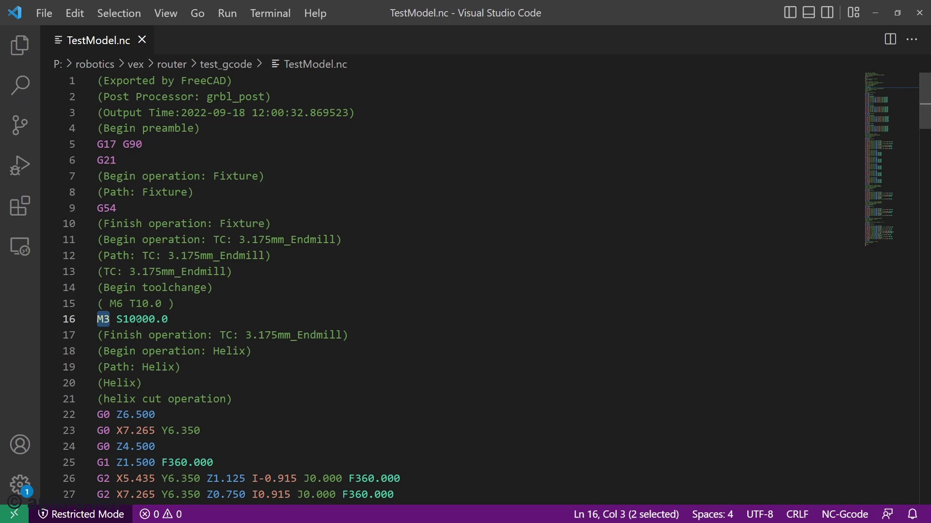
pyautogui.doubleClick(132, 319)
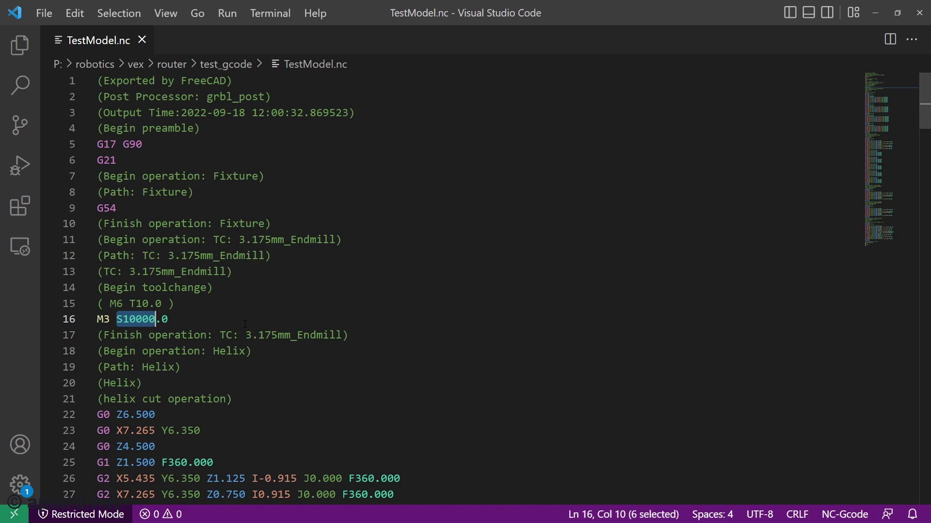
pyautogui.scroll(-4, 235, 384)
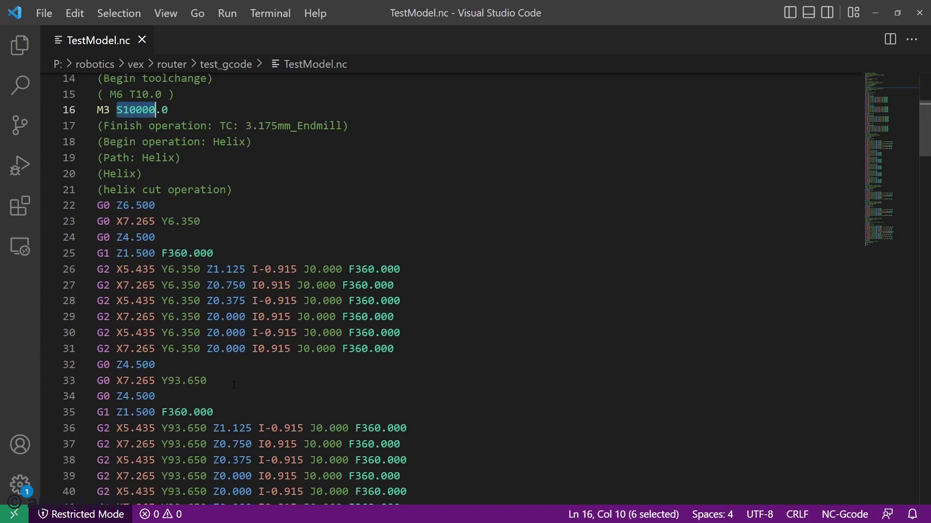
pyautogui.moveTo(98, 206); pyautogui.dragTo(179, 236)
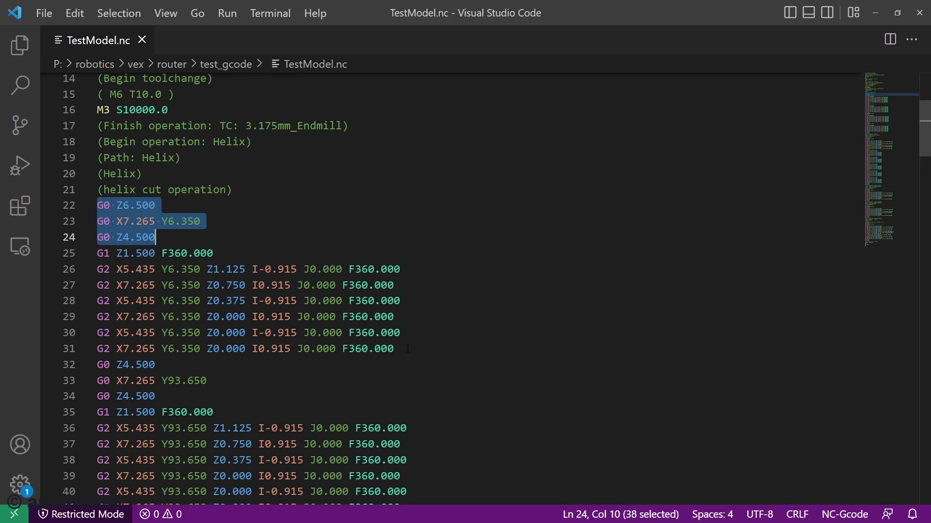
pyautogui.scroll(-15, 407, 349)
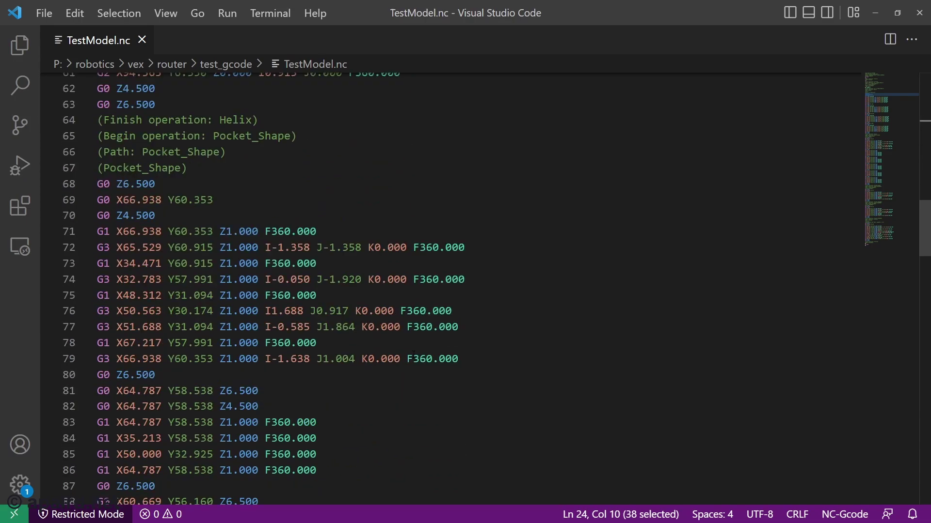
pyautogui.scroll(-20, 391, 322)
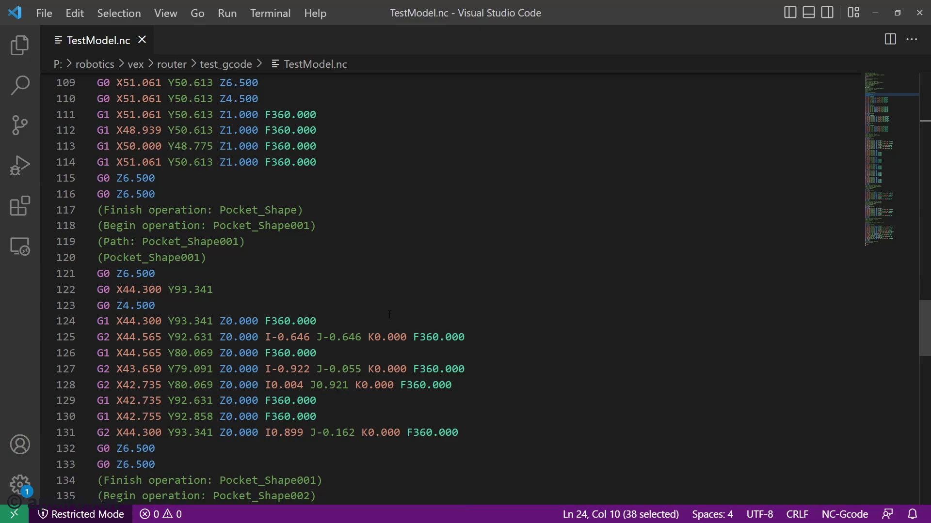
pyautogui.scroll(-14, 389, 315)
pyautogui.scroll(2, 339, 290)
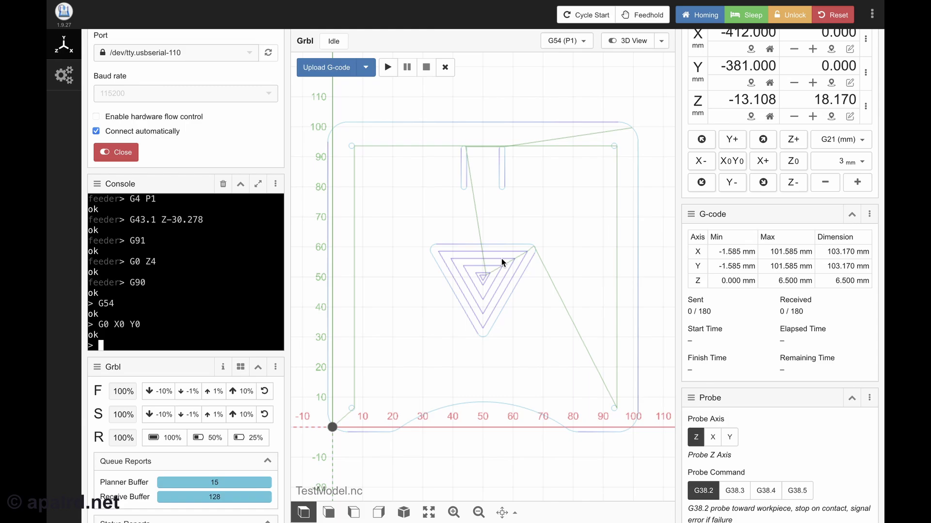
# Switch to CNCjs, lower the feed rate override to 40% in 10% steps, and start raising it by 10%.
pyautogui.moveTo(529, 357)
pyautogui.mouseDown()
pyautogui.moveTo(544, 377)
pyautogui.moveTo(523, 368)
pyautogui.mouseUp()
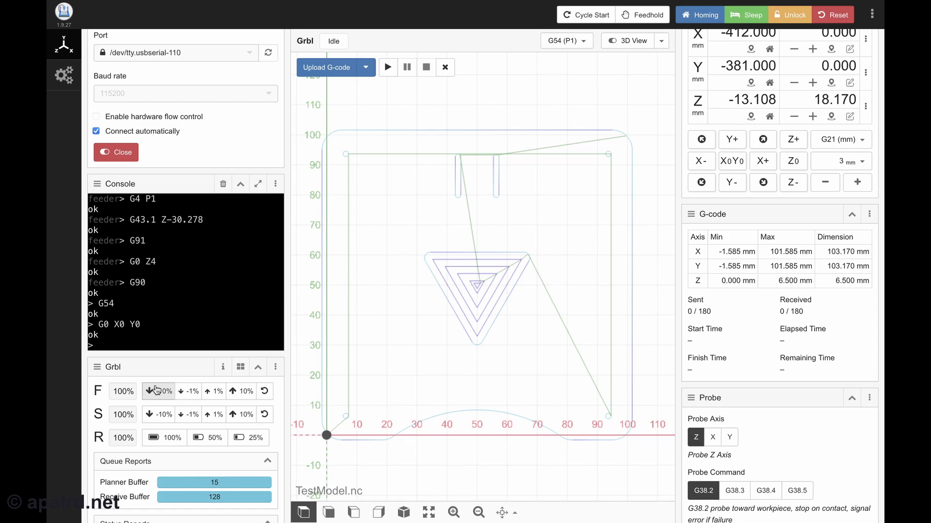
pyautogui.click(158, 394)
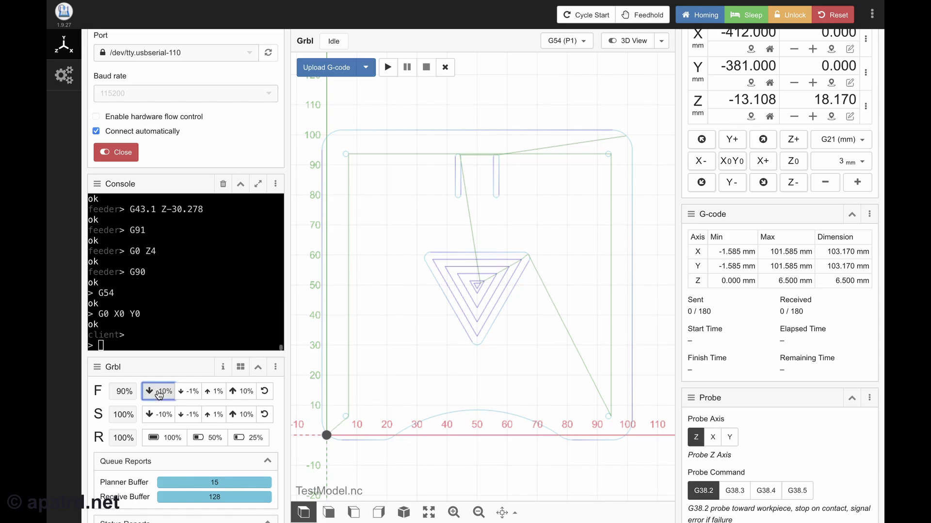
pyautogui.click(158, 395)
pyautogui.click(159, 395)
pyautogui.click(158, 395)
pyautogui.click(158, 395)
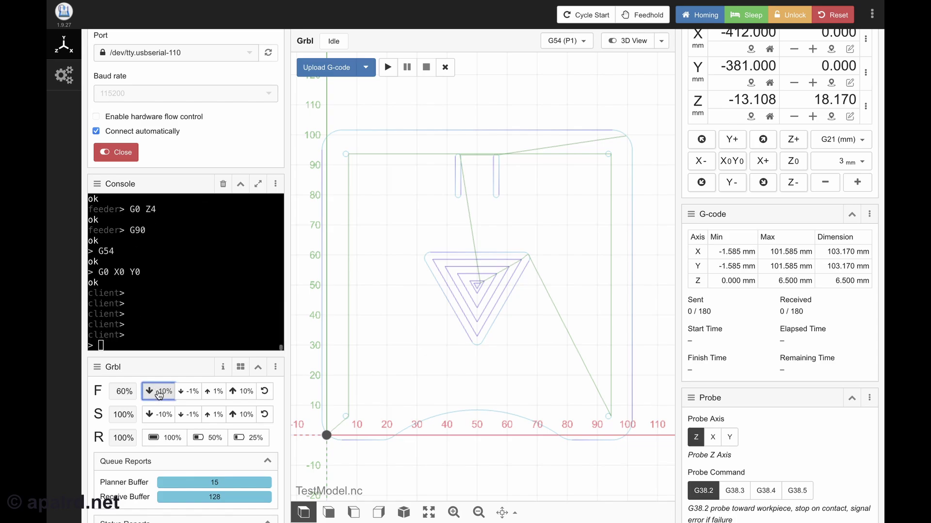
pyautogui.click(158, 394)
pyautogui.click(242, 393)
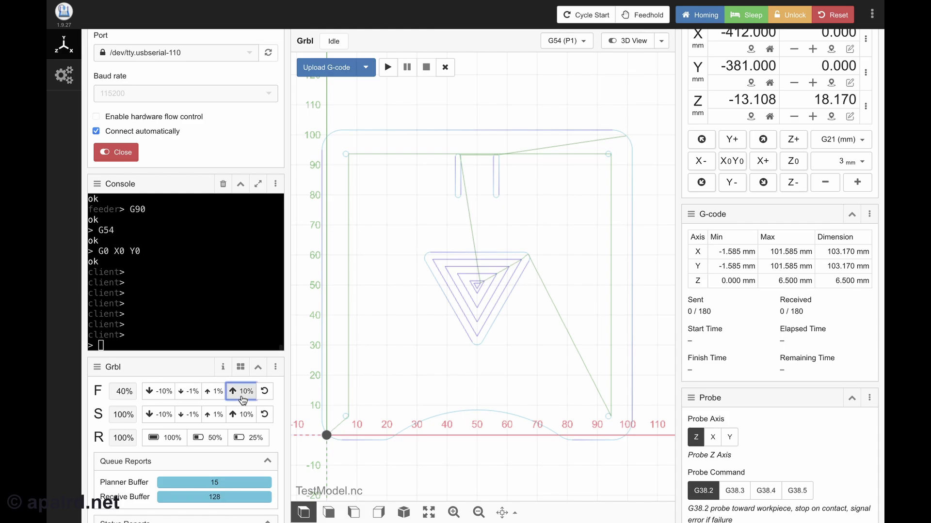